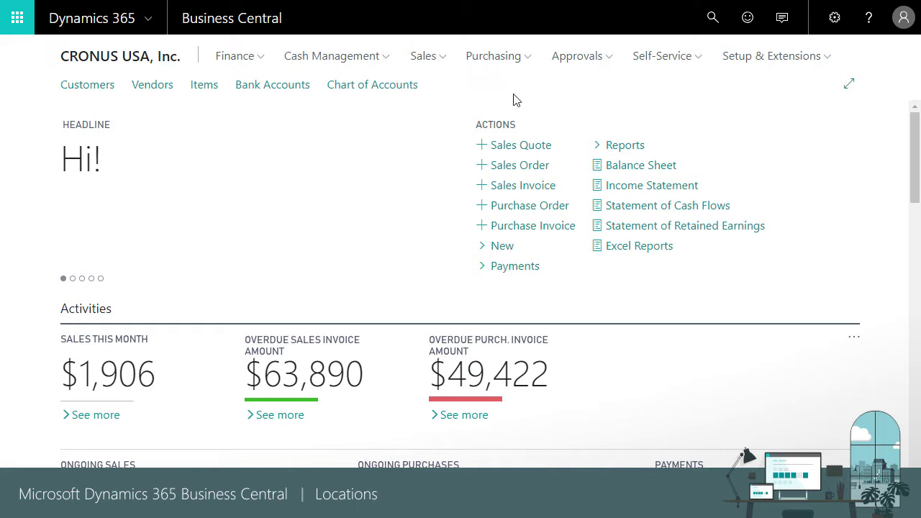
- From the settings menu's Manual Setup list, open Locations, listing the East, Main and West Warehouses
{"action": "left_click", "coordinate": [757, 61]}
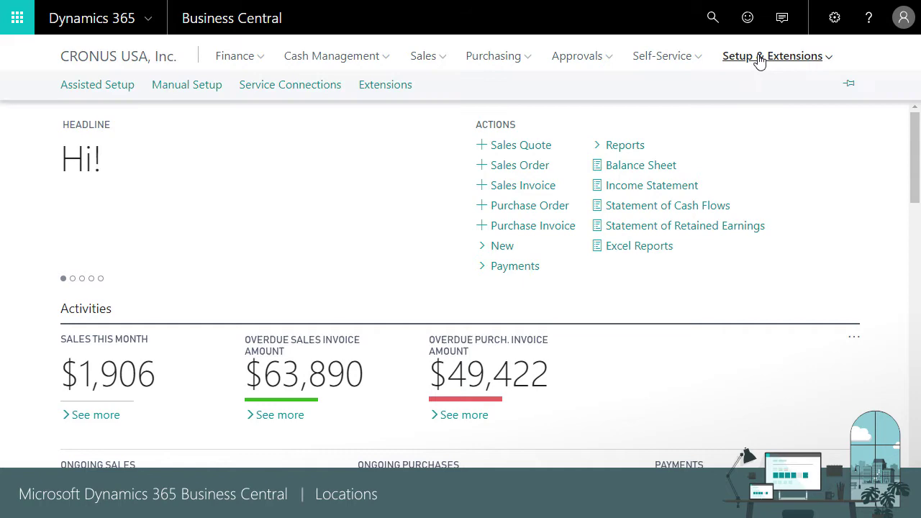
{"action": "left_click", "coordinate": [205, 91]}
{"action": "scroll", "coordinate": [189, 190], "scroll_direction": "down", "scroll_amount": 10}
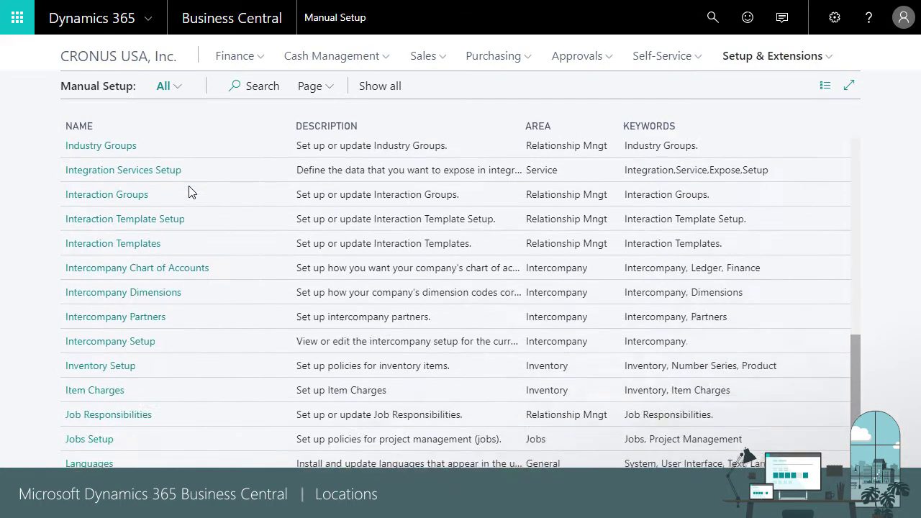
{"action": "scroll", "coordinate": [189, 190], "scroll_direction": "down", "scroll_amount": 2}
{"action": "scroll", "coordinate": [189, 191], "scroll_direction": "down", "scroll_amount": 5}
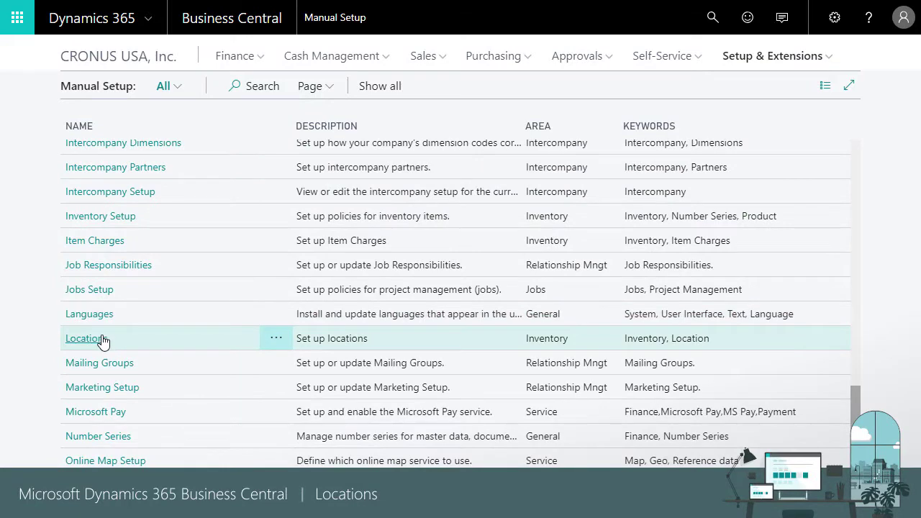
{"action": "left_click", "coordinate": [103, 340]}
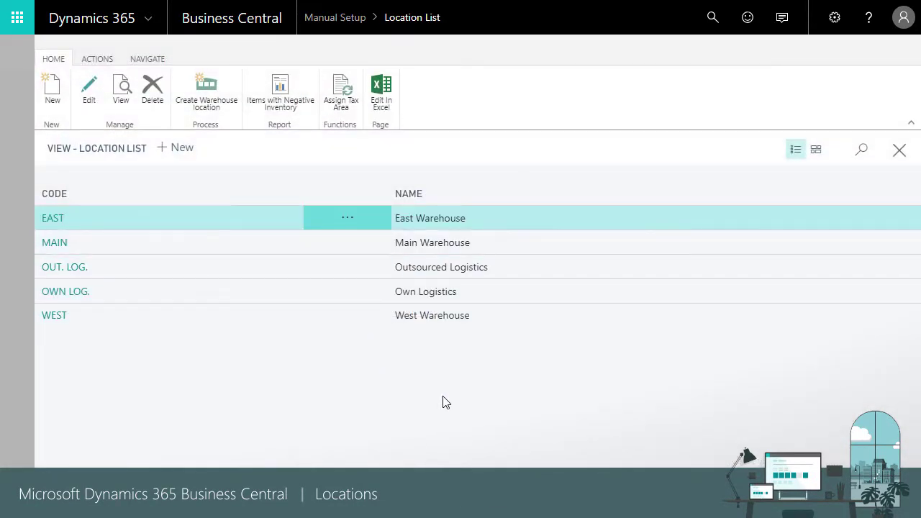
{"action": "mouse_move", "coordinate": [467, 193]}
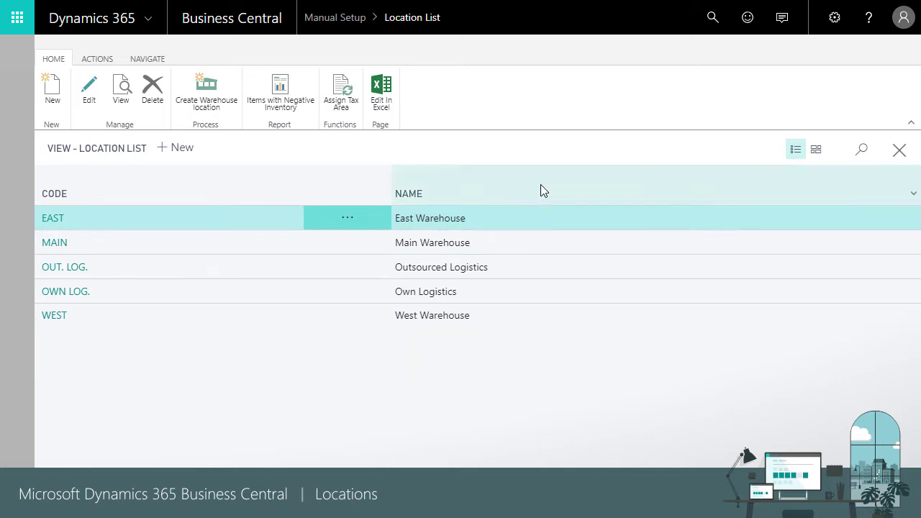
- Browse the EAST, MAIN and OUT. LOG. location cards, finishing on Main Warehouse's card
{"action": "left_click", "coordinate": [48, 220]}
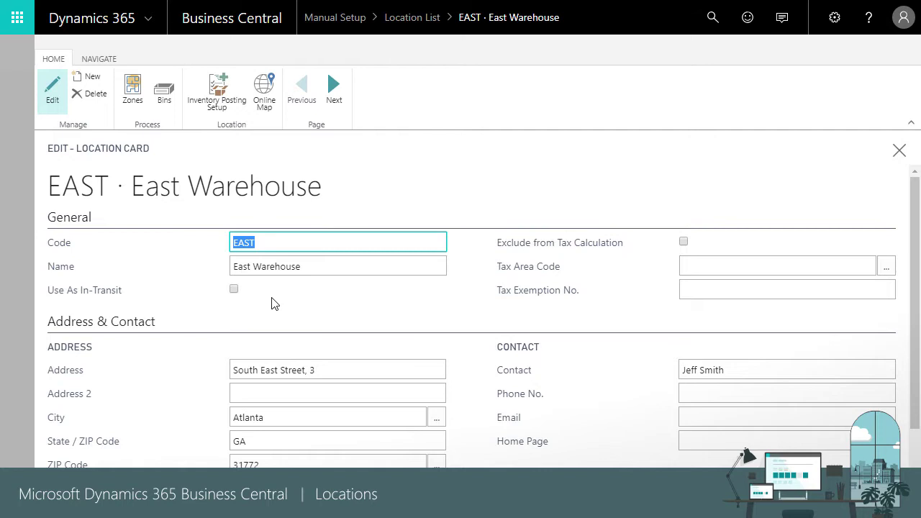
{"action": "left_click", "coordinate": [334, 86]}
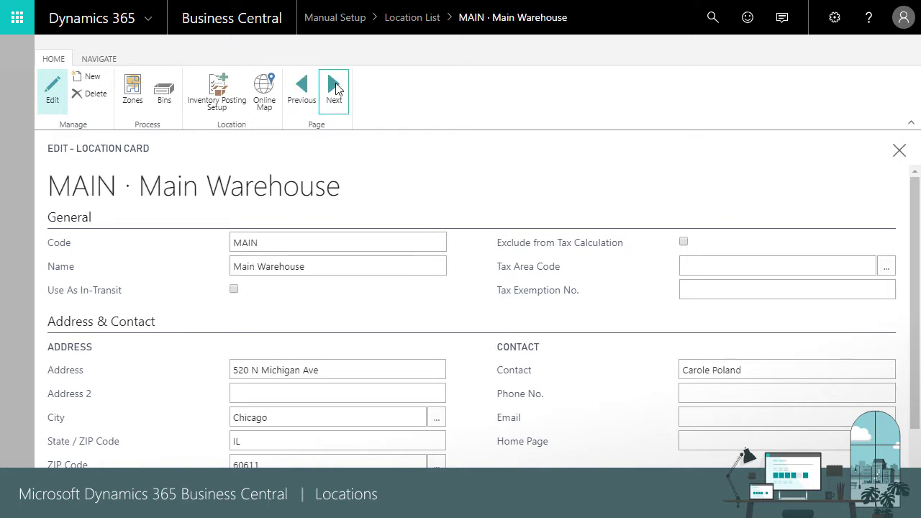
{"action": "left_click", "coordinate": [336, 87]}
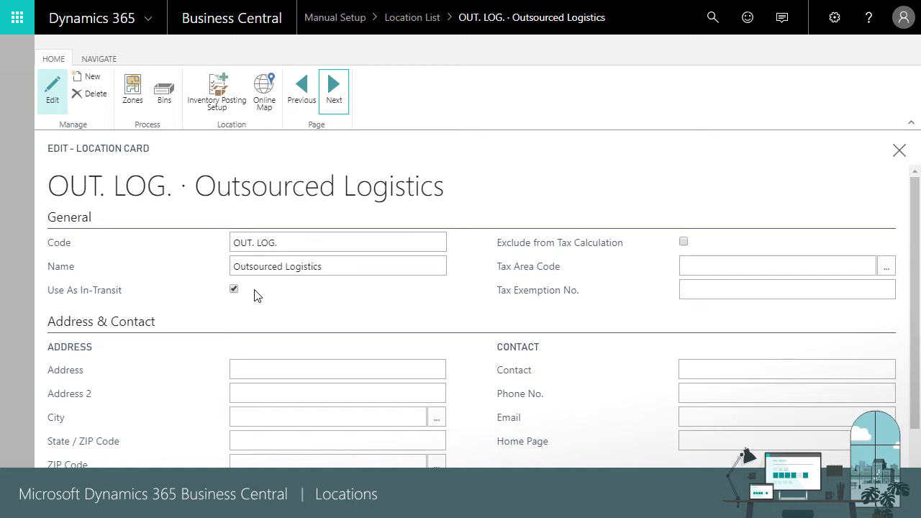
{"action": "left_click", "coordinate": [294, 92]}
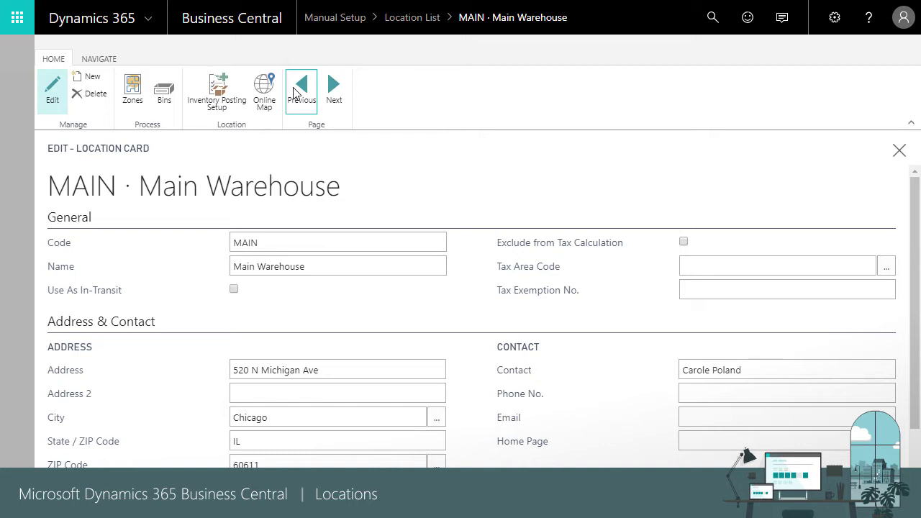
- Review MAIN's inventory posting setup (RESALE, account 10700), then close back to Manual Setup
{"action": "left_click", "coordinate": [210, 93]}
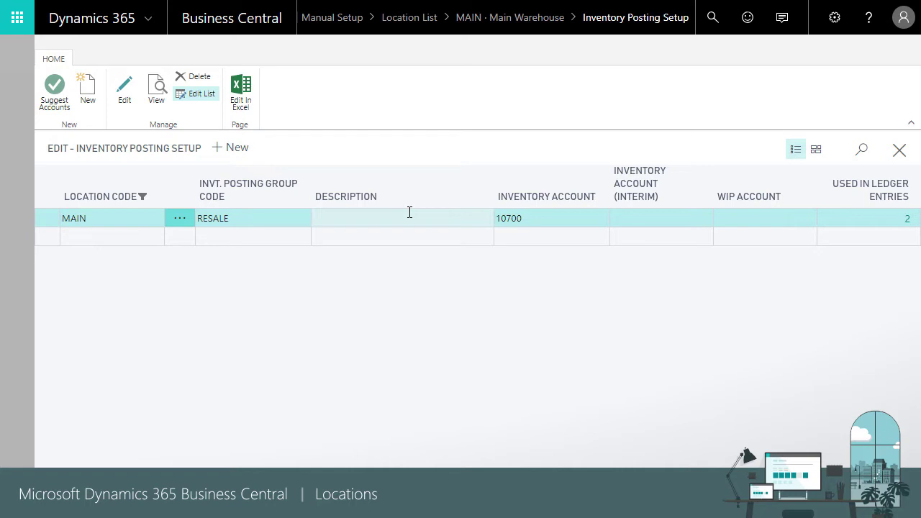
{"action": "left_click", "coordinate": [900, 151]}
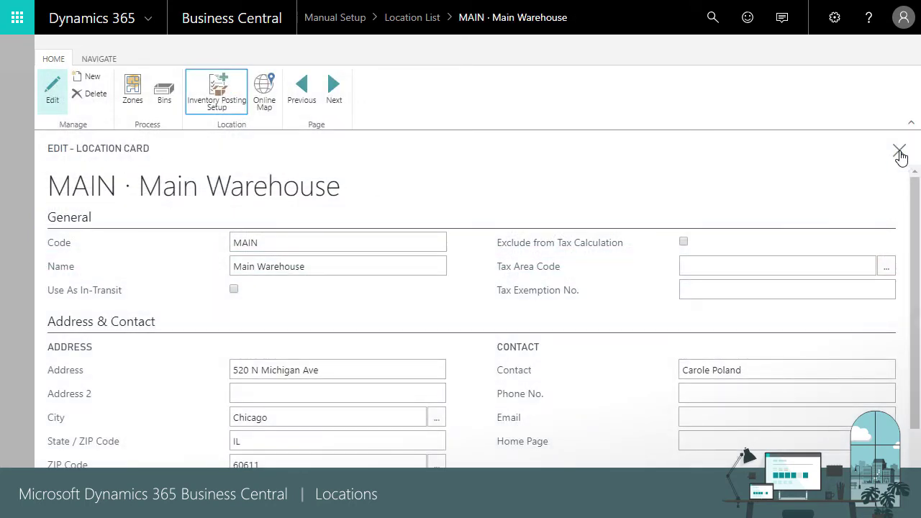
{"action": "left_click", "coordinate": [899, 152]}
{"action": "left_click", "coordinate": [900, 152]}
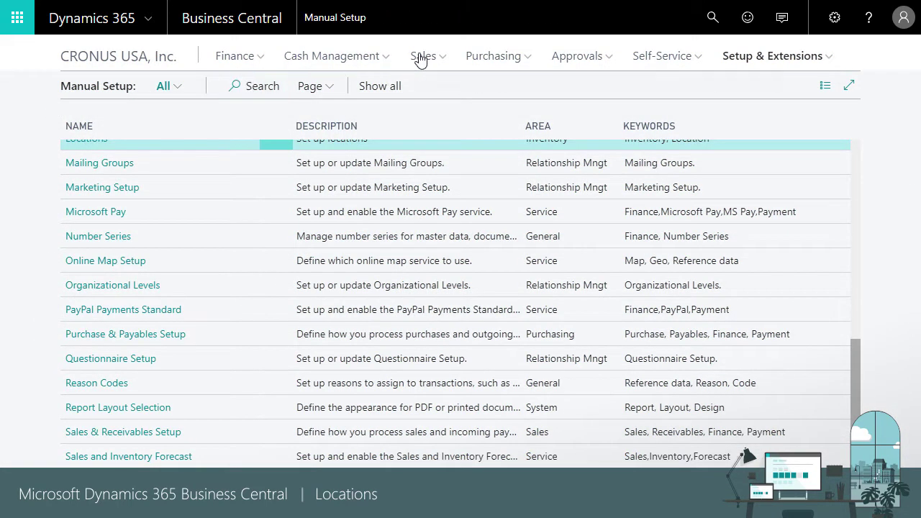
- Review purchase order 106002 for 14 TOKYO Guest Chairs at EAST, then close it unposted
{"action": "left_click", "coordinate": [514, 57]}
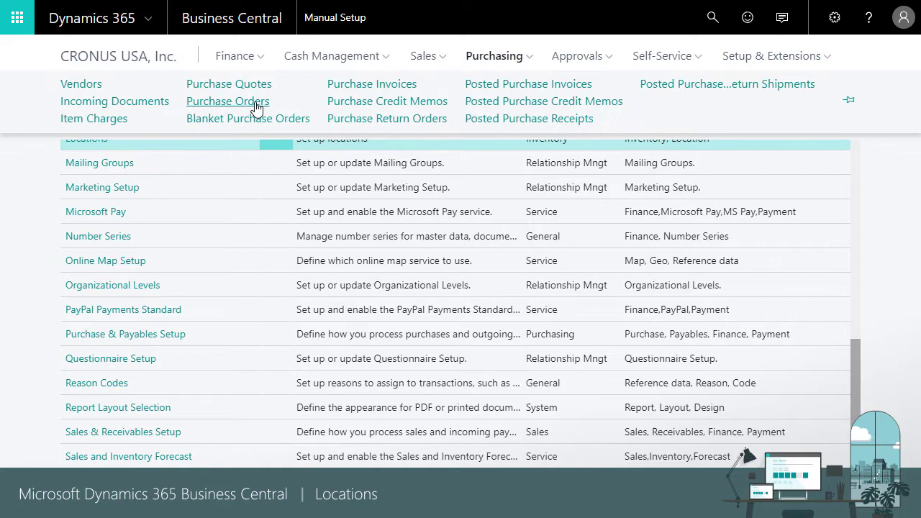
{"action": "left_click", "coordinate": [256, 103]}
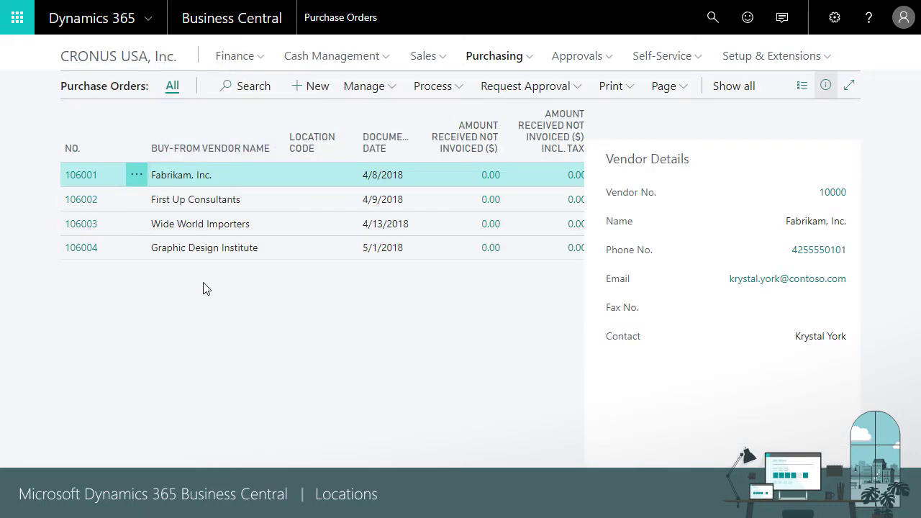
{"action": "left_click", "coordinate": [89, 205]}
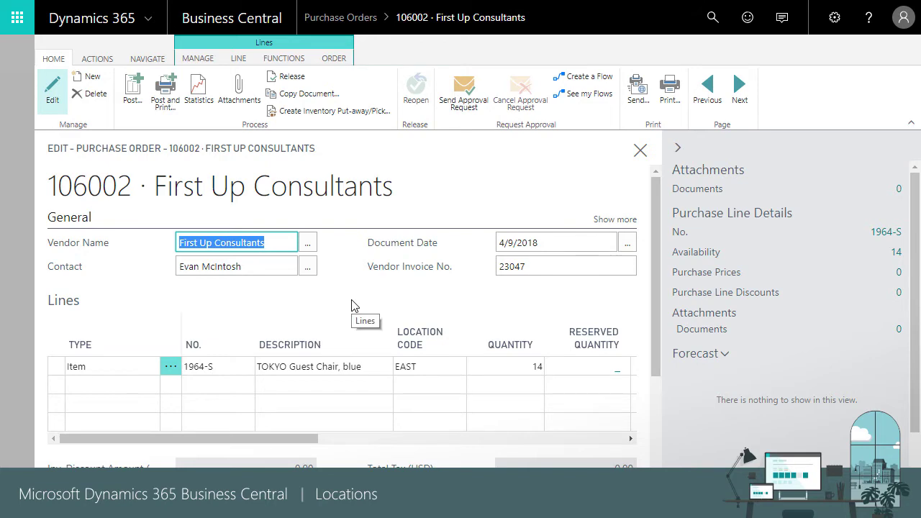
{"action": "left_click", "coordinate": [642, 152]}
{"action": "left_click", "coordinate": [553, 309]}
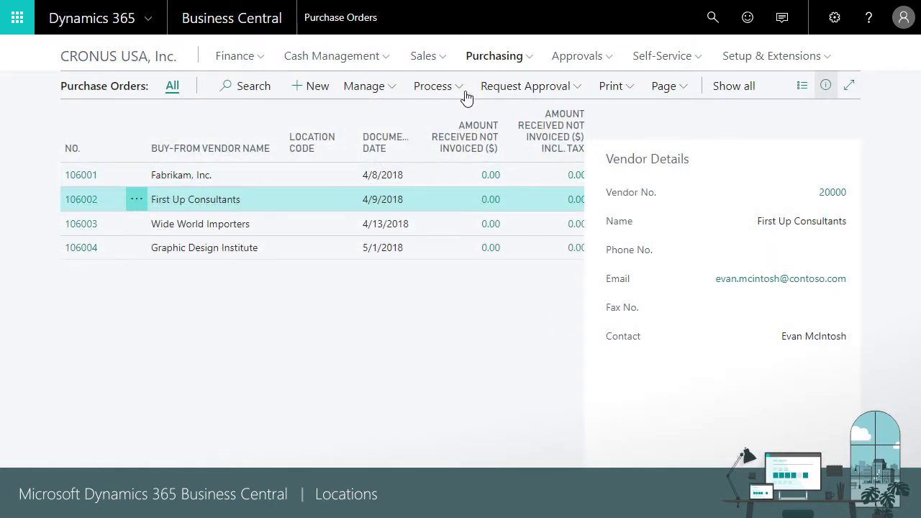
- Open the ATHENS Desk item card from the Sales Items list
{"action": "left_click", "coordinate": [436, 63]}
{"action": "left_click", "coordinate": [90, 103]}
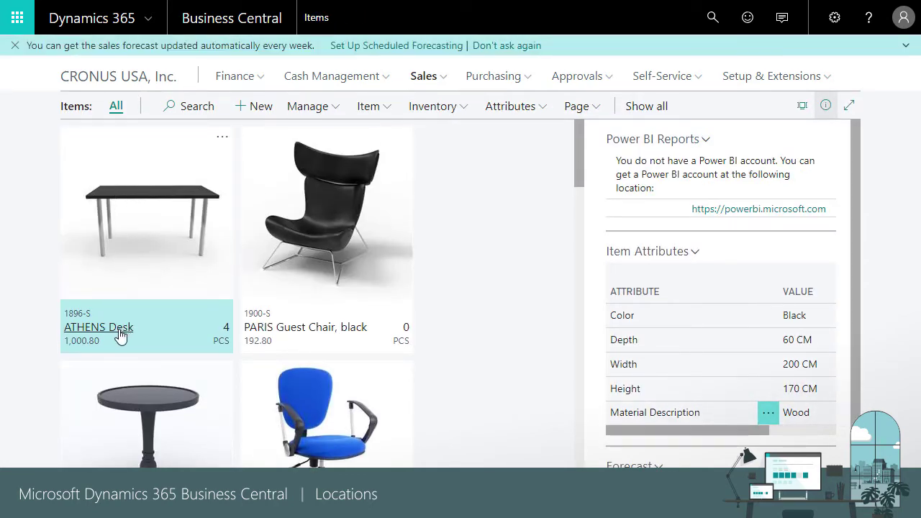
{"action": "left_click", "coordinate": [120, 336]}
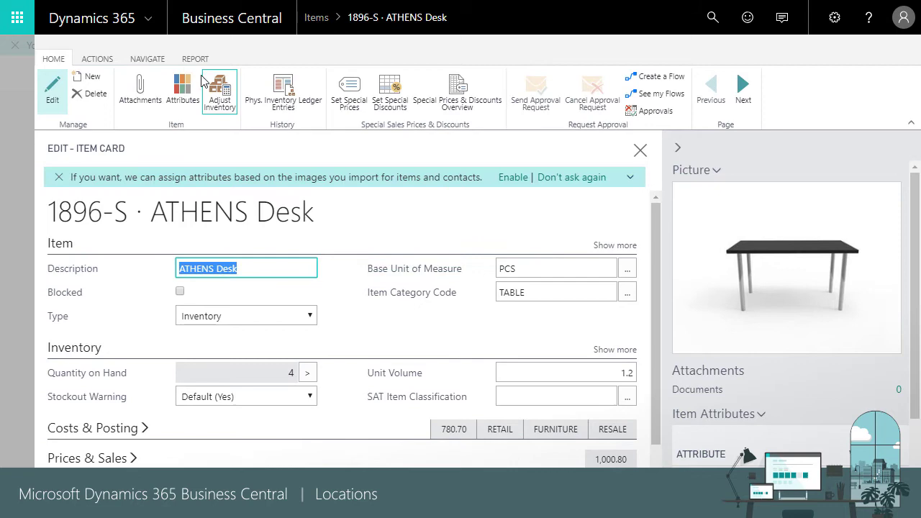
- View ATHENS Desk availability by location (4 on hand, none at EAST, MAIN or WEST), then close both pages
{"action": "left_click", "coordinate": [159, 63]}
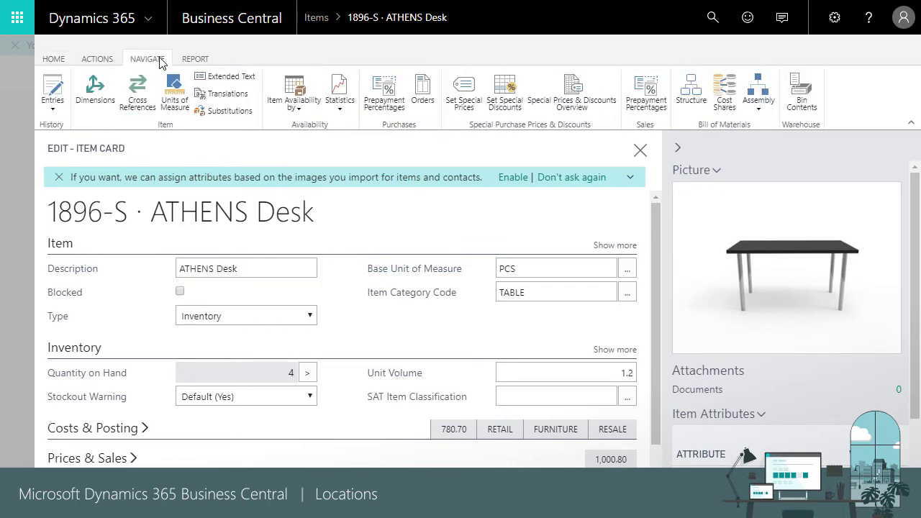
{"action": "left_click", "coordinate": [295, 93]}
{"action": "left_click", "coordinate": [321, 249]}
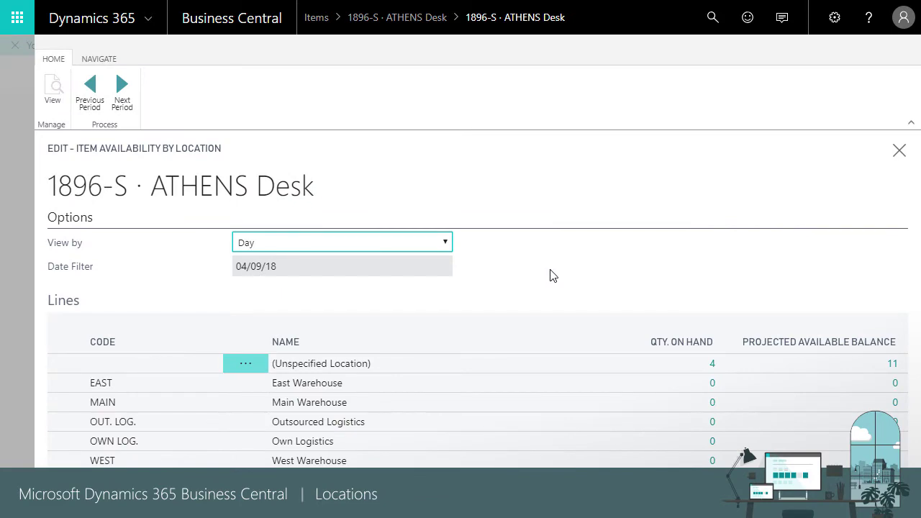
{"action": "left_click", "coordinate": [903, 159]}
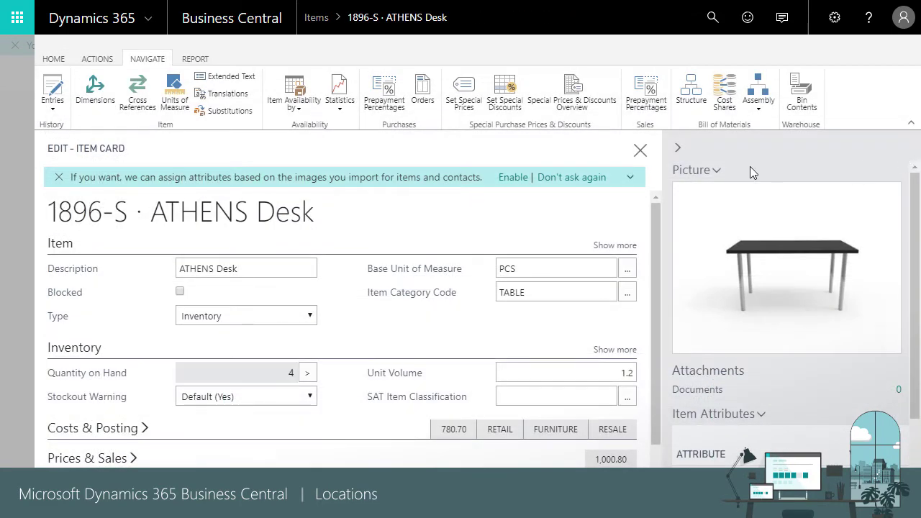
{"action": "left_click", "coordinate": [640, 152]}
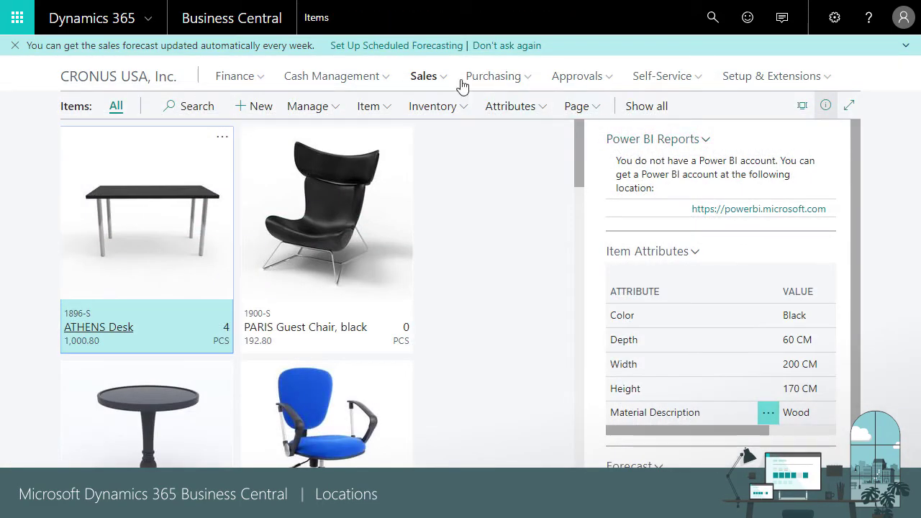
- Open Alpine Ski House's customer card and scroll to its EAST shipping location code
{"action": "left_click", "coordinate": [445, 77]}
{"action": "left_click", "coordinate": [100, 105]}
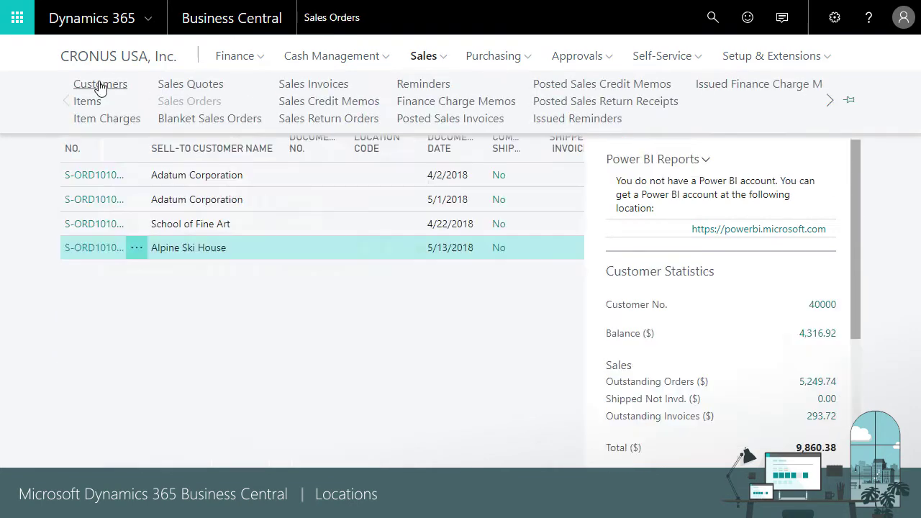
{"action": "left_click", "coordinate": [370, 199]}
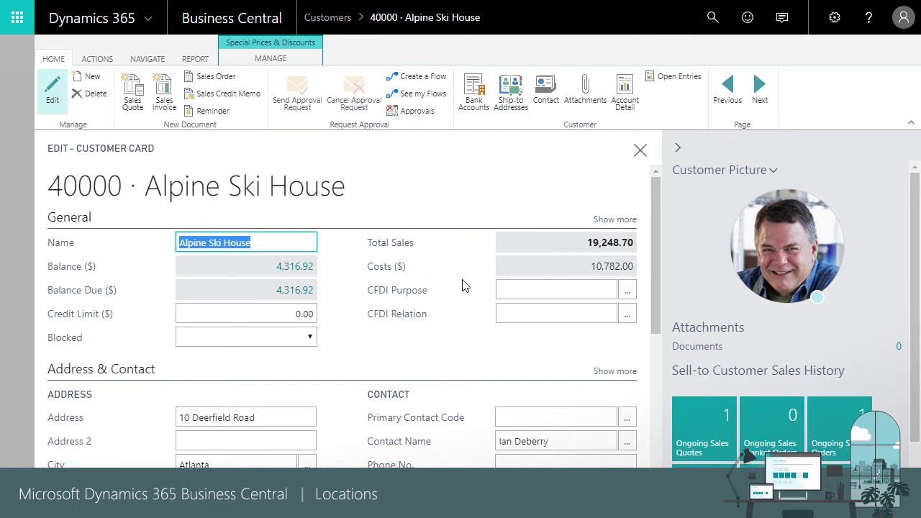
{"action": "scroll", "coordinate": [472, 295], "scroll_direction": "down", "scroll_amount": 3}
{"action": "scroll", "coordinate": [472, 301], "scroll_direction": "down", "scroll_amount": 2}
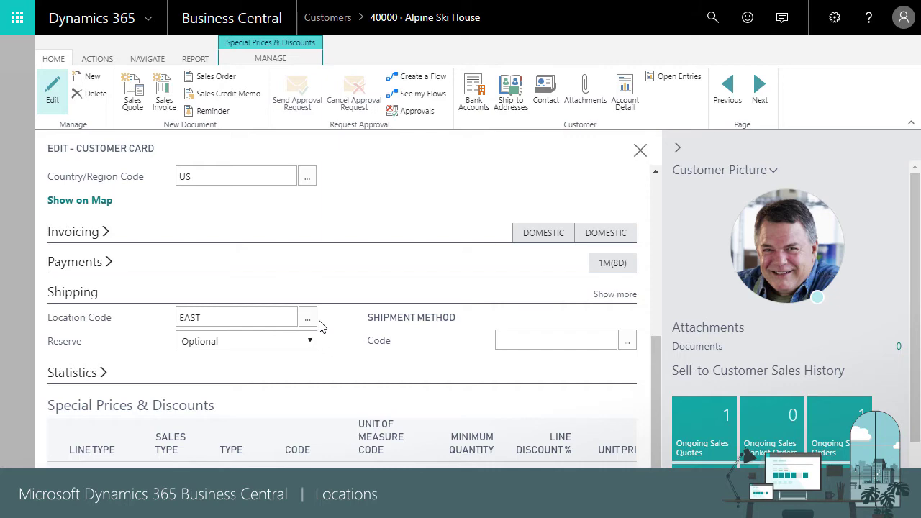
- Close the customer card and open transfer order 1003, moving two MEXICO Swivel Chairs from EAST to MAIN
{"action": "left_click", "coordinate": [640, 150]}
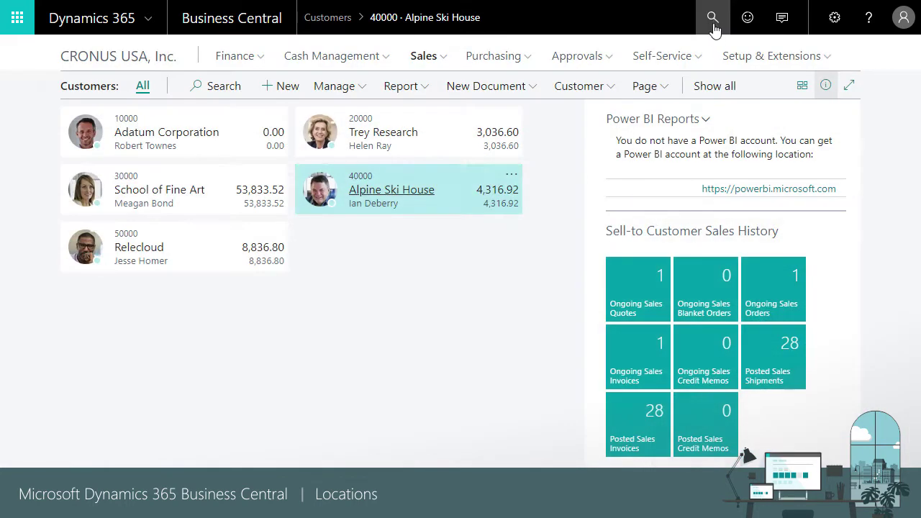
{"action": "left_click", "coordinate": [712, 17]}
{"action": "type", "text": "transfer orders"}
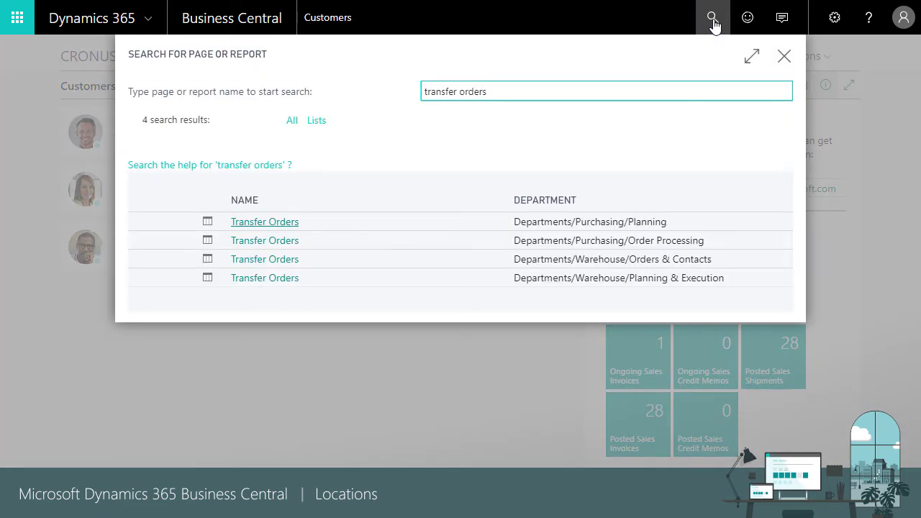
{"action": "key", "text": "Return"}
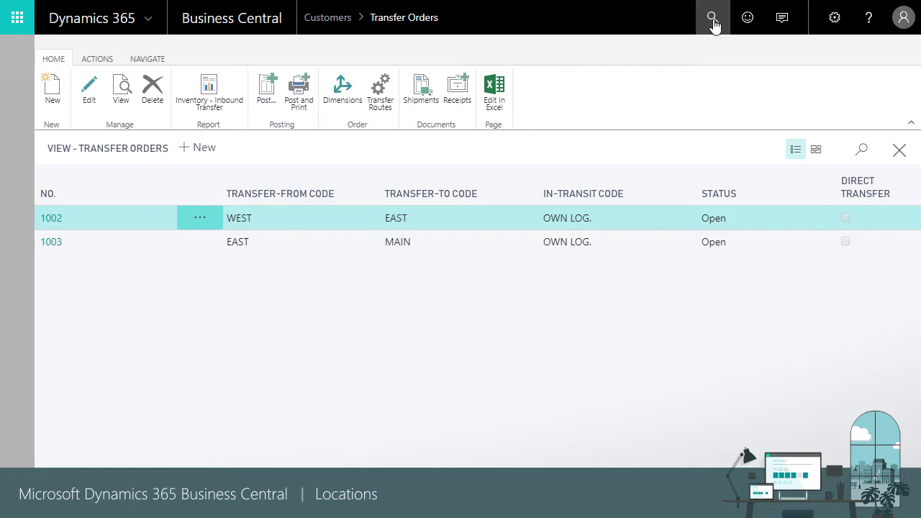
{"action": "left_click", "coordinate": [49, 243]}
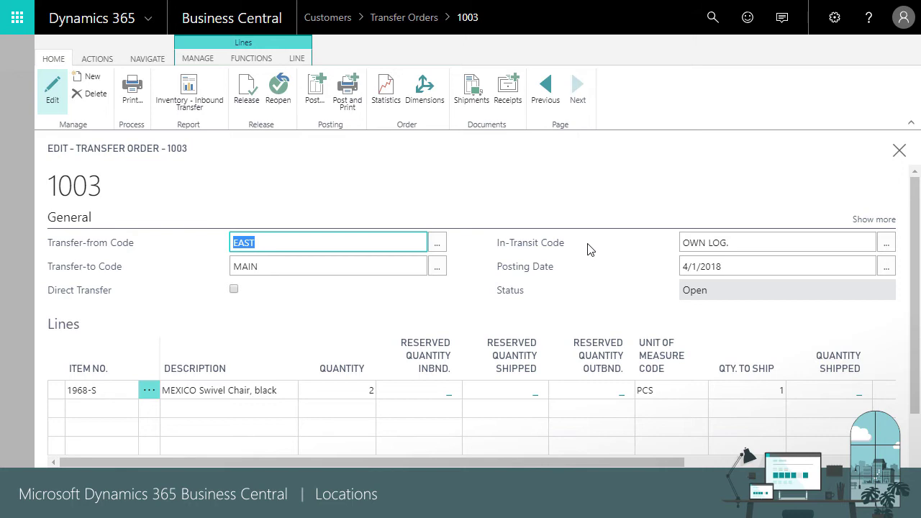
- Show Transfer Routes by Shipping Agent Code (FEDEX for EAST–MAIN), then close back to Customers
{"action": "left_click", "coordinate": [712, 22]}
{"action": "type", "text": "ansfer r"}
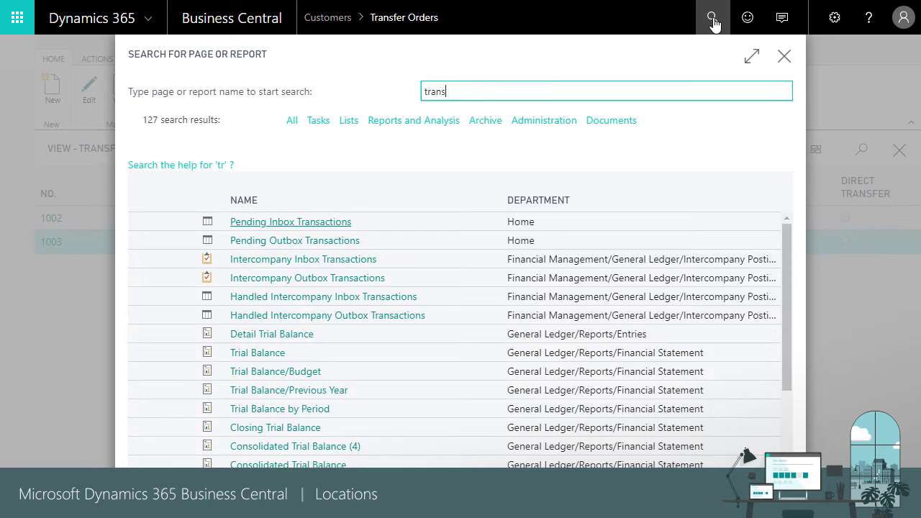
{"action": "type", "text": "out"}
{"action": "left_click", "coordinate": [282, 229]}
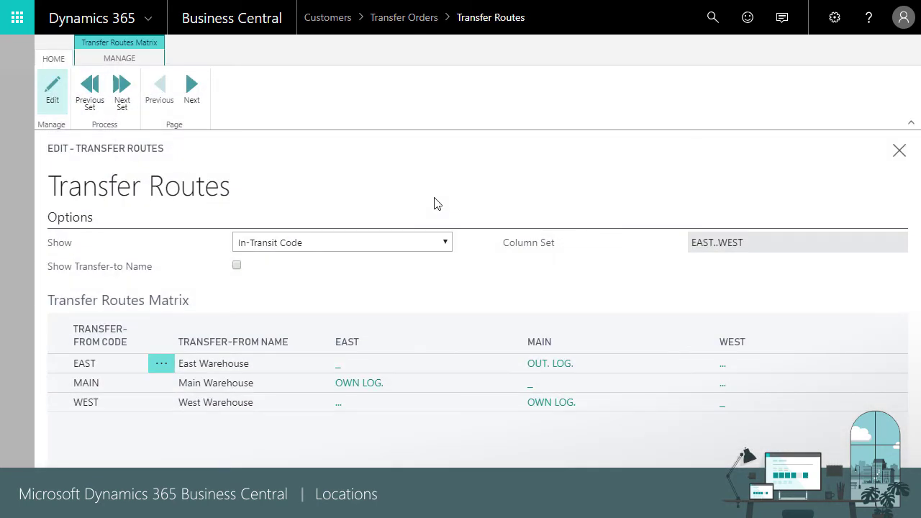
{"action": "left_click", "coordinate": [444, 242]}
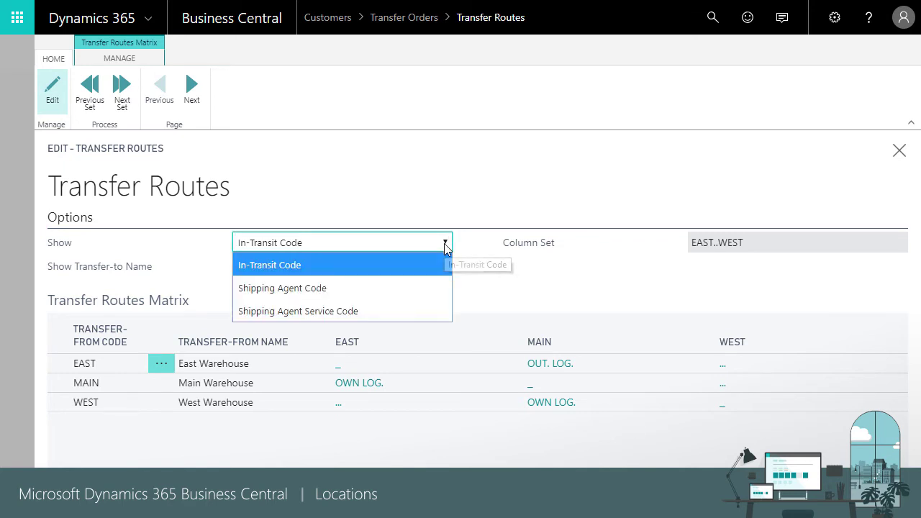
{"action": "left_click", "coordinate": [380, 288]}
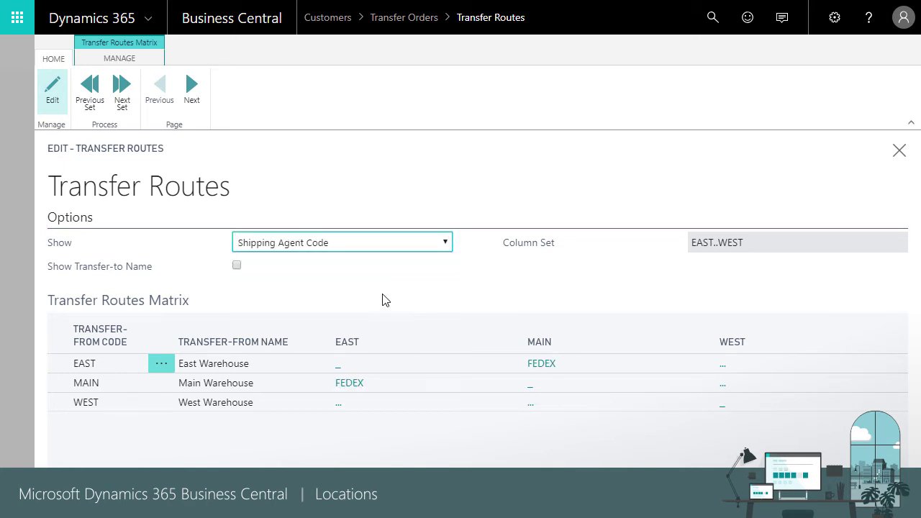
{"action": "left_click", "coordinate": [470, 382]}
{"action": "left_click", "coordinate": [900, 152]}
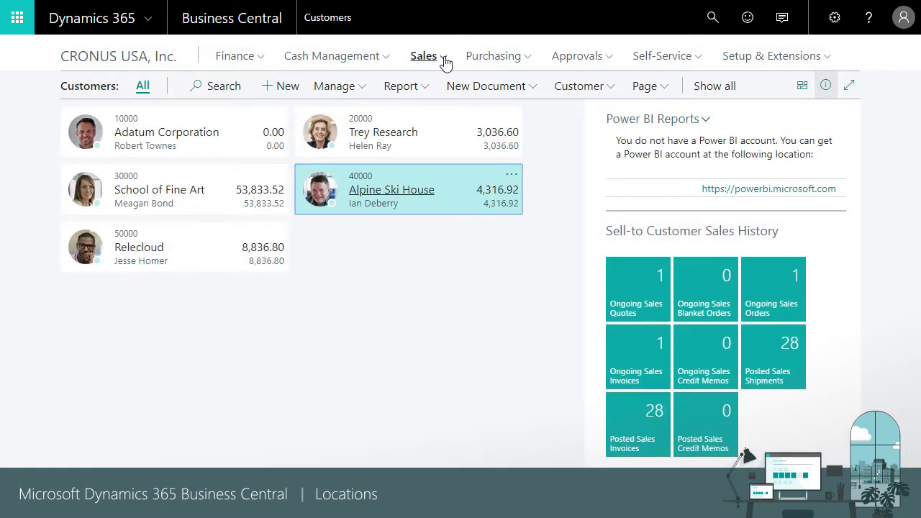
- Set the ATHENS Mobile Pedestal quantity to 11 on sales order S-ORD101004
{"action": "left_click", "coordinate": [446, 63]}
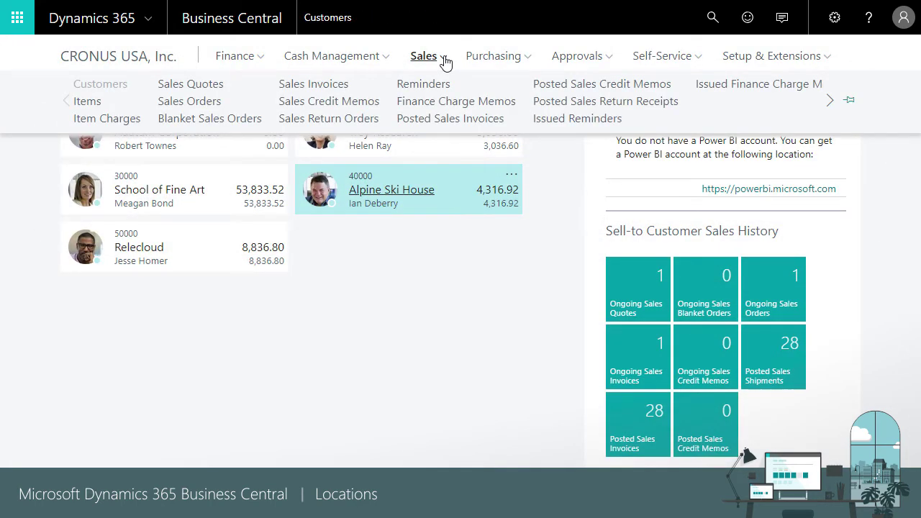
{"action": "left_click", "coordinate": [189, 101]}
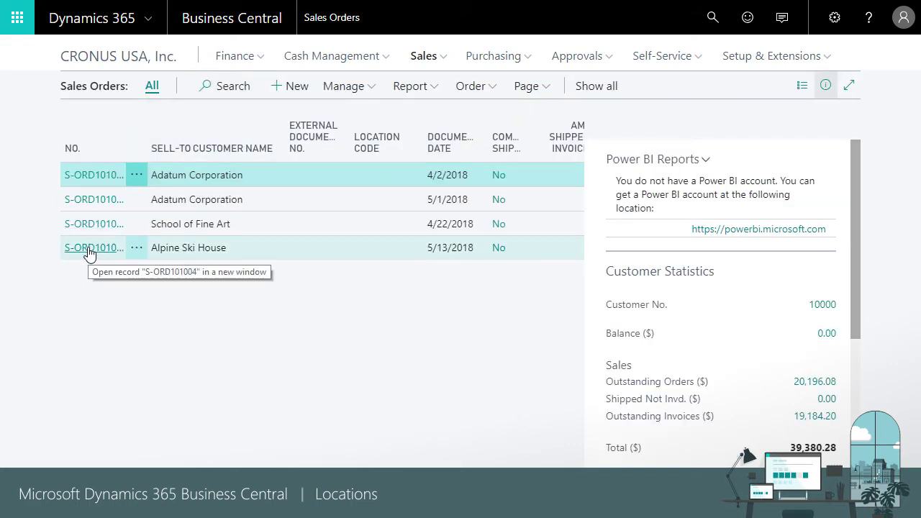
{"action": "left_click", "coordinate": [89, 248]}
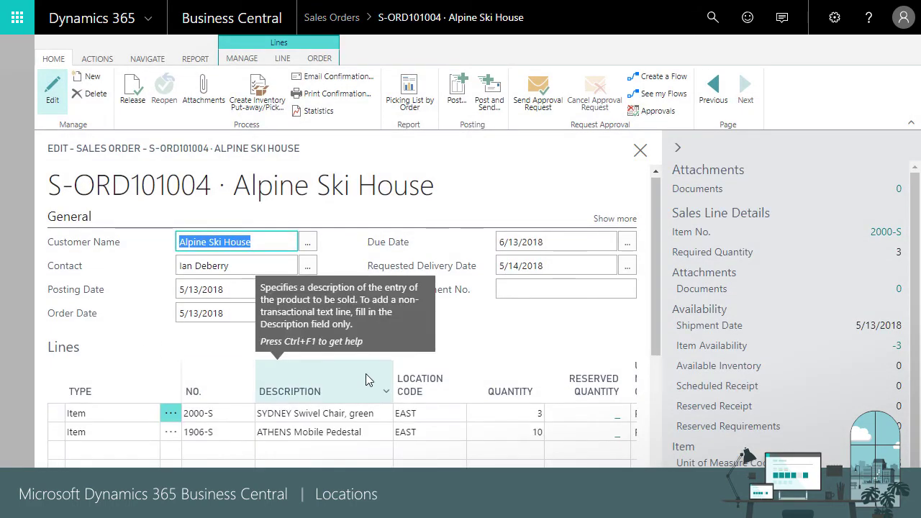
{"action": "scroll", "coordinate": [365, 380], "scroll_direction": "down", "scroll_amount": 1}
{"action": "left_click", "coordinate": [536, 361]}
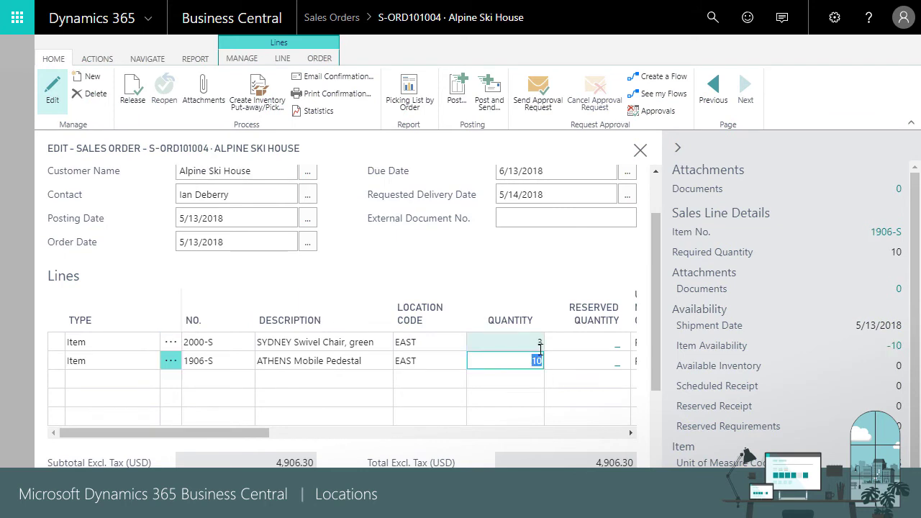
{"action": "type", "text": "11"}
{"action": "left_click", "coordinate": [453, 262]}
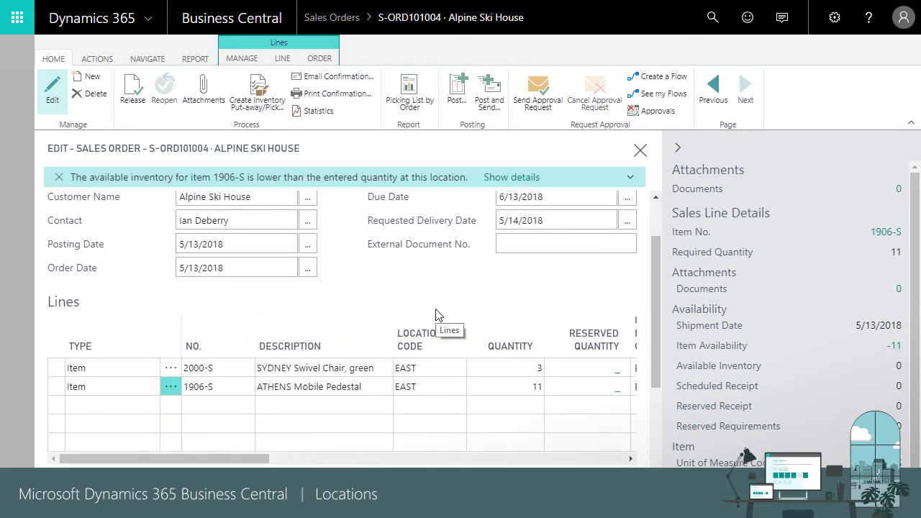
- Check item 1906-S stock at all locations from the low-inventory warning, then close the availability check
{"action": "left_click", "coordinate": [512, 177]}
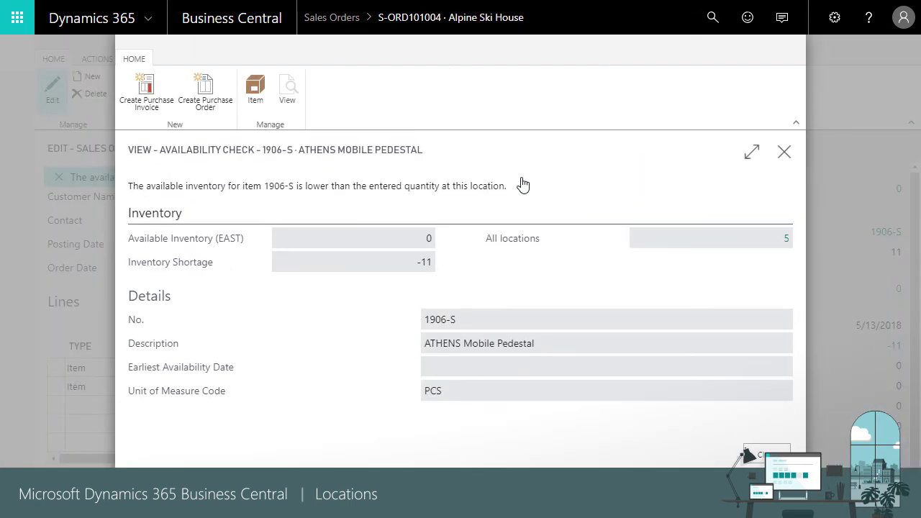
{"action": "left_click", "coordinate": [788, 240]}
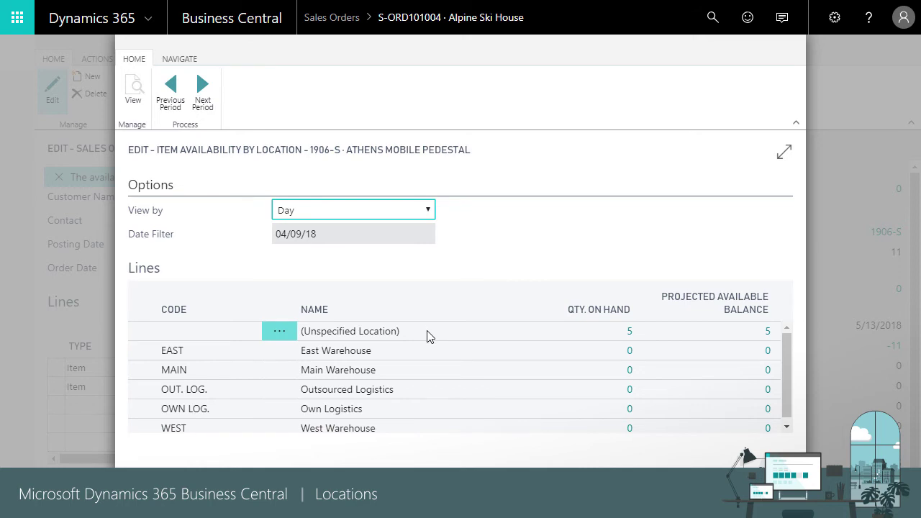
{"action": "left_click", "coordinate": [749, 461]}
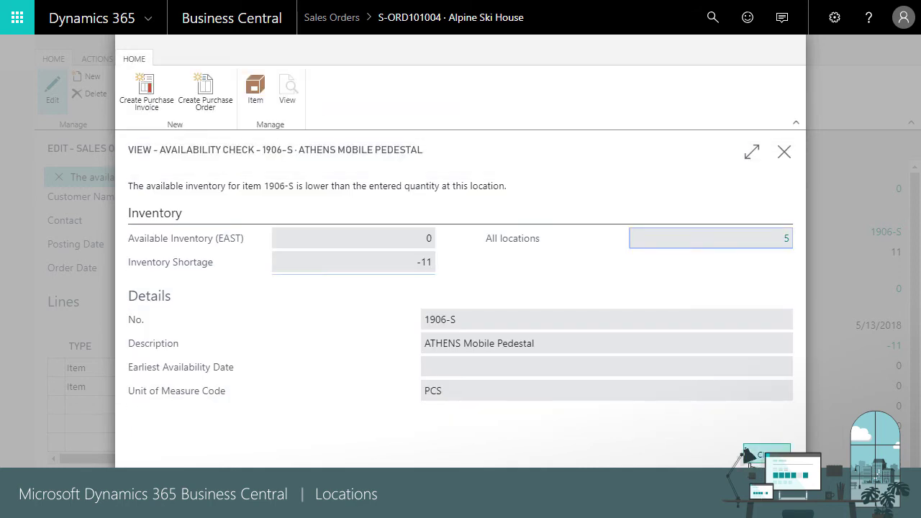
{"action": "left_click", "coordinate": [784, 152]}
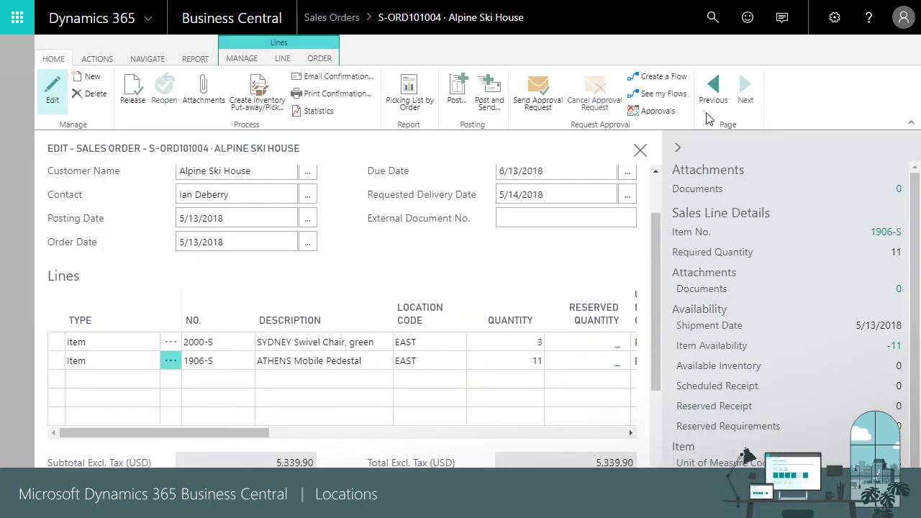
- Close sales order S-ORD101004 unposted and open the Items list
{"action": "left_click", "coordinate": [641, 150]}
{"action": "left_click", "coordinate": [553, 307]}
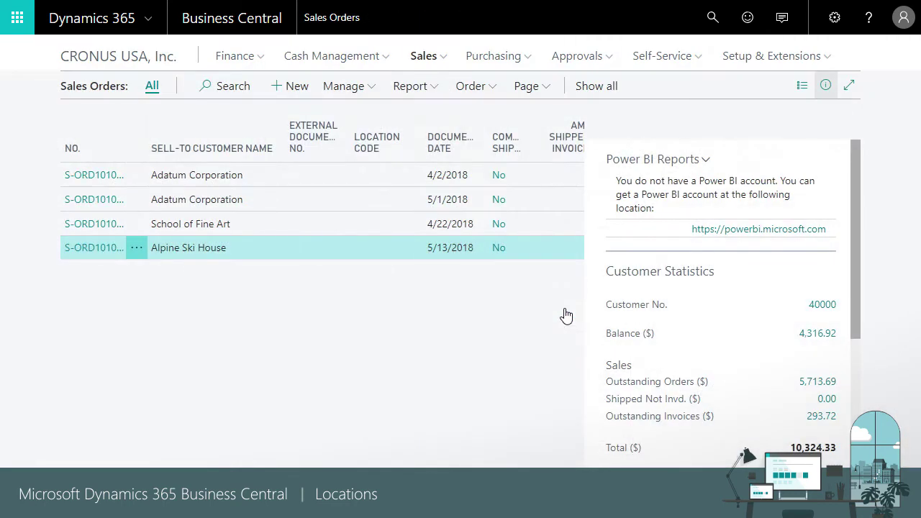
{"action": "left_click", "coordinate": [435, 57]}
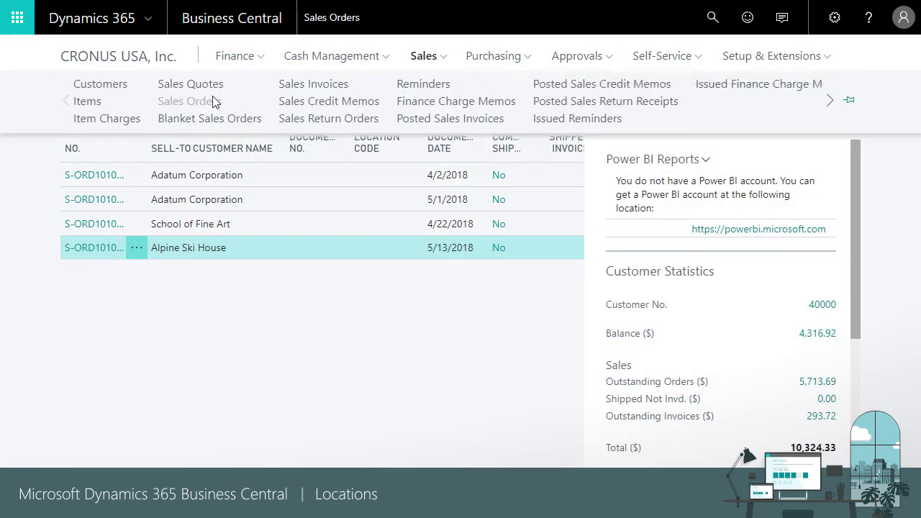
{"action": "left_click", "coordinate": [95, 105]}
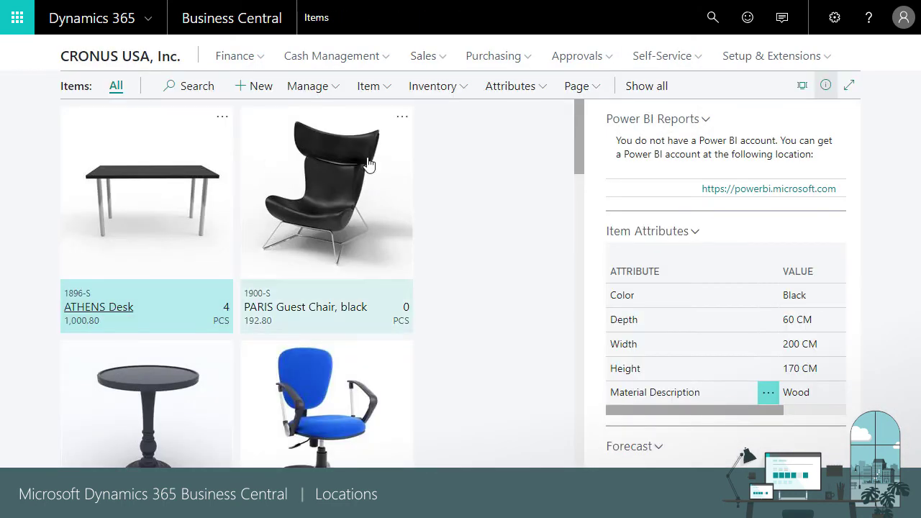
- Expand all item actions and browse the overflow Inventory reports, then dismiss the list
{"action": "left_click", "coordinate": [648, 87]}
{"action": "left_click", "coordinate": [774, 86]}
{"action": "mouse_move", "coordinate": [720, 115]}
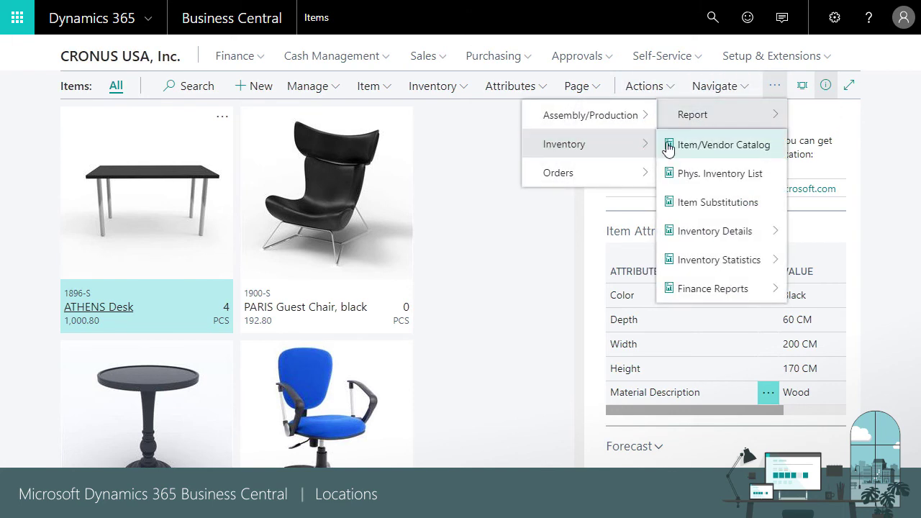
{"action": "mouse_move", "coordinate": [589, 144]}
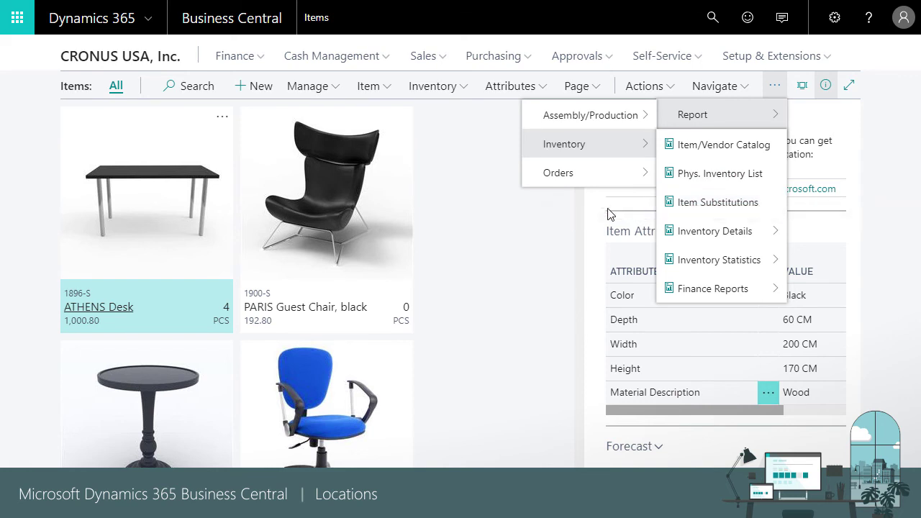
{"action": "left_click", "coordinate": [508, 226]}
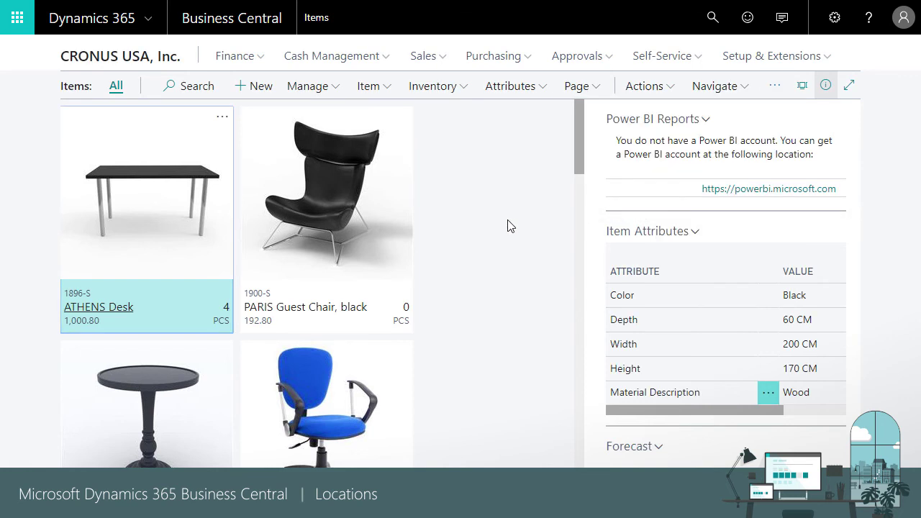